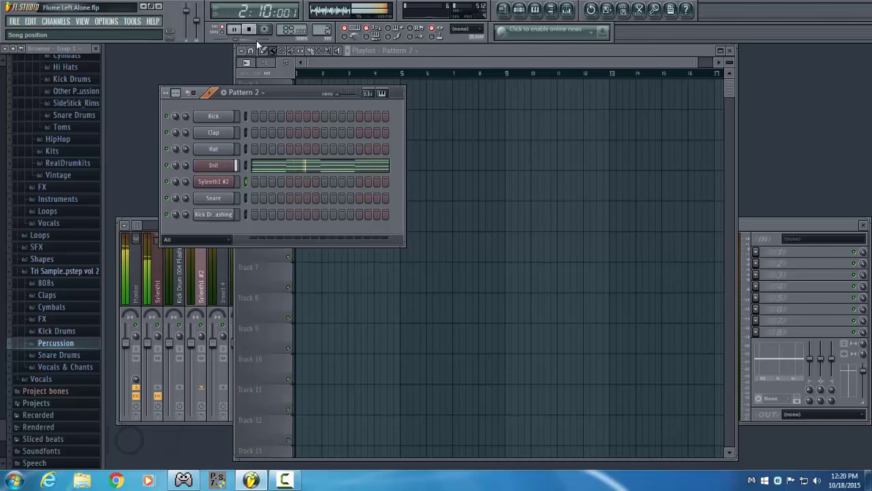
# - Stop playback and open the Init channel's Sylenth1 with its preset list showing
pyautogui.press('space')
pyautogui.click(229, 169)
pyautogui.click(520, 184)
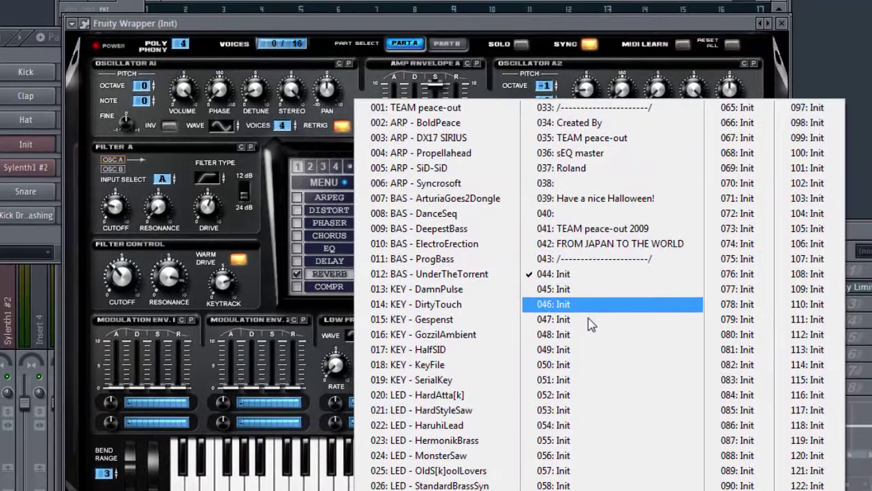
# - Load preset 047: Init and set oscillator A1 to 4 voices, polyphony 4, detune 0.95
pyautogui.click(590, 325)
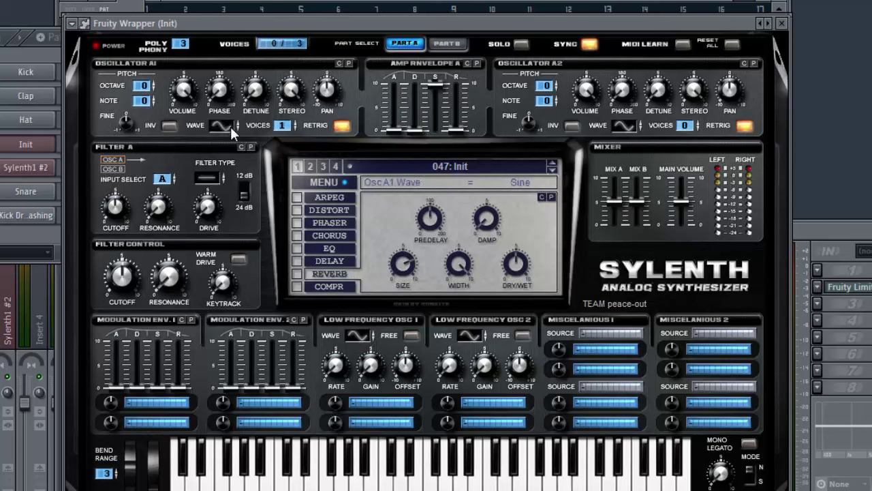
pyautogui.moveTo(284, 128); pyautogui.dragTo(300, 112)
pyautogui.click(190, 44)
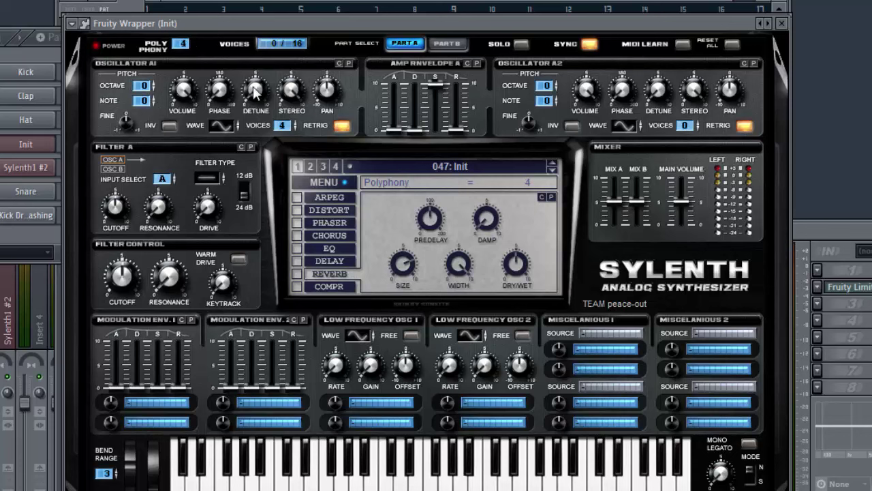
pyautogui.moveTo(255, 90); pyautogui.dragTo(256, 77)
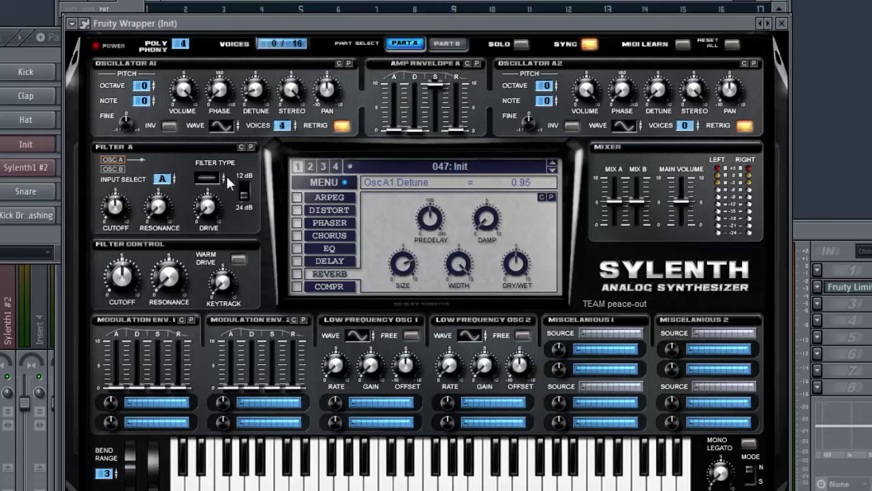
# - Set filter A to highpass with cutoff near 10 Hz, resonance 0 and drive 5.86
pyautogui.moveTo(213, 175); pyautogui.dragTo(233, 143)
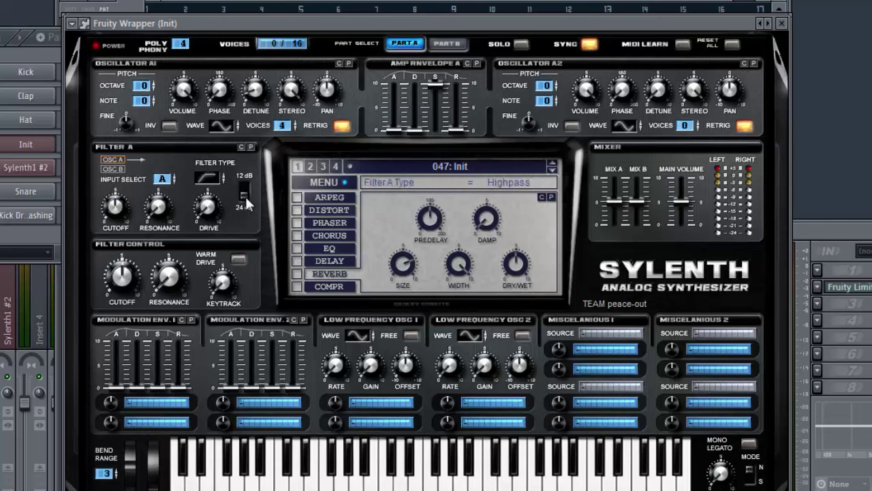
pyautogui.click(116, 211)
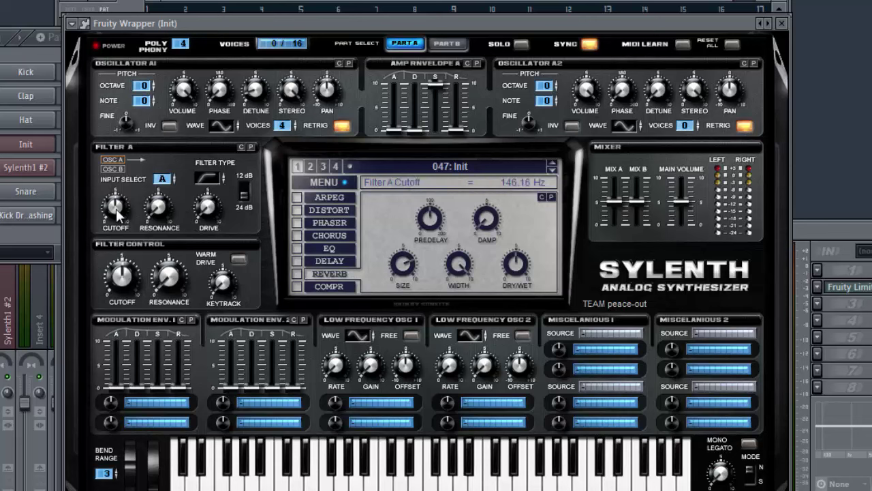
pyautogui.moveTo(118, 214); pyautogui.dragTo(118, 216)
pyautogui.click(157, 208)
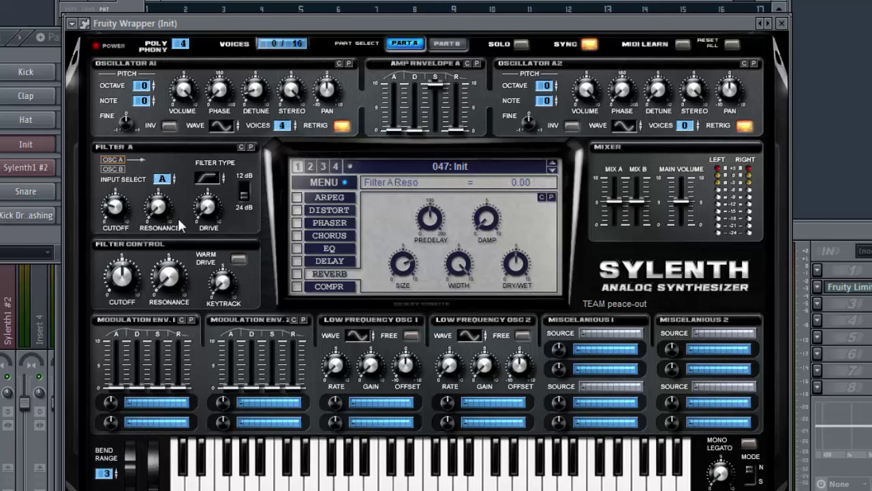
pyautogui.moveTo(206, 206); pyautogui.dragTo(215, 193)
# - Raise Filter Control cutoff to about 35 Hz, set keytrack to 4.48 and enable warm drive
pyautogui.click(124, 279)
pyautogui.moveTo(128, 311)
pyautogui.mouseDown()
pyautogui.moveTo(172, 258)
pyautogui.moveTo(198, 273)
pyautogui.mouseUp()
pyautogui.moveTo(222, 283)
pyautogui.mouseDown()
pyautogui.moveTo(229, 241)
pyautogui.moveTo(228, 285)
pyautogui.mouseUp()
pyautogui.click(237, 260)
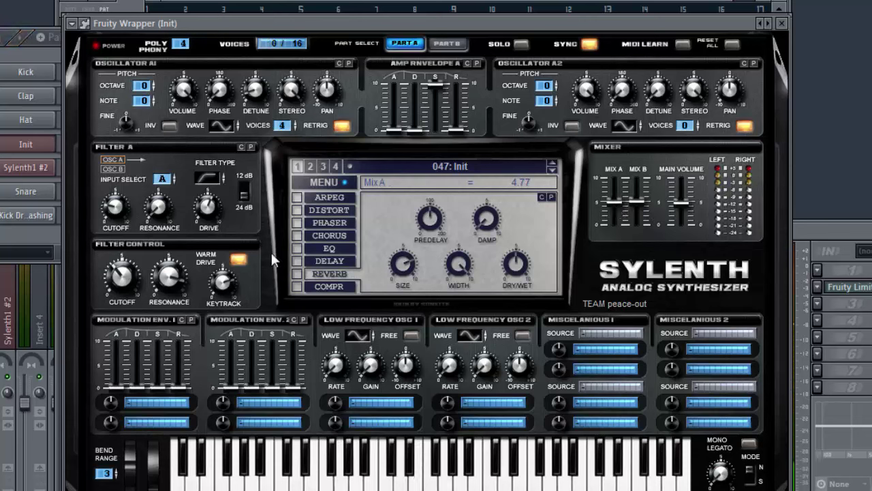
# - Enable Sylenth1's reverb and lower its dry/wet to 26.67%
pyautogui.click(298, 273)
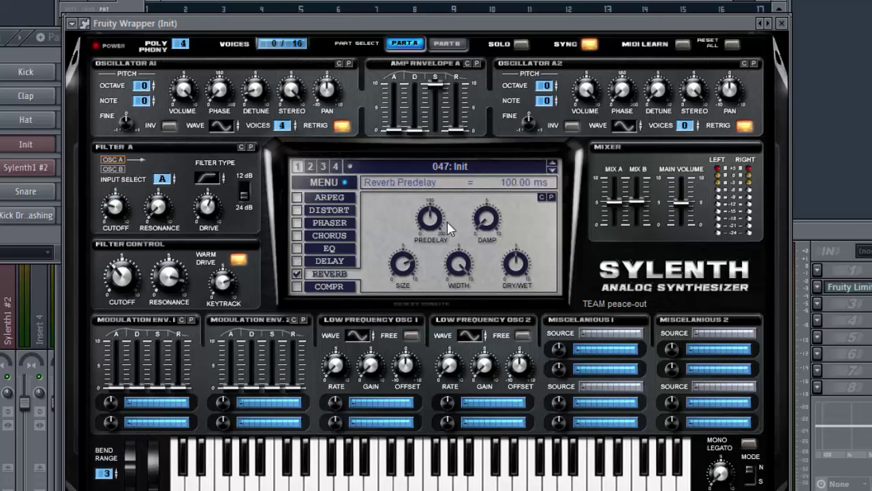
pyautogui.moveTo(515, 260); pyautogui.dragTo(519, 270)
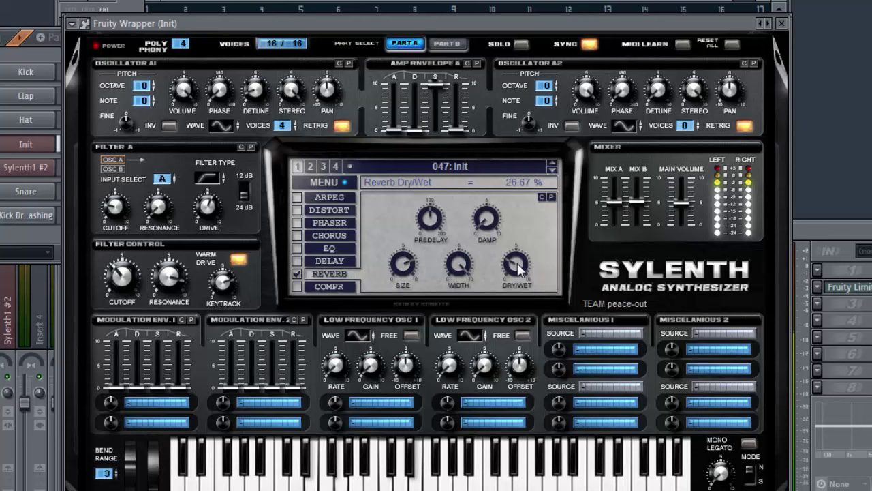
# - Close Sylenth1 and the Init channel settings, then play Pattern 3
pyautogui.click(783, 24)
pyautogui.press('KP_Add')
pyautogui.click(328, 29)
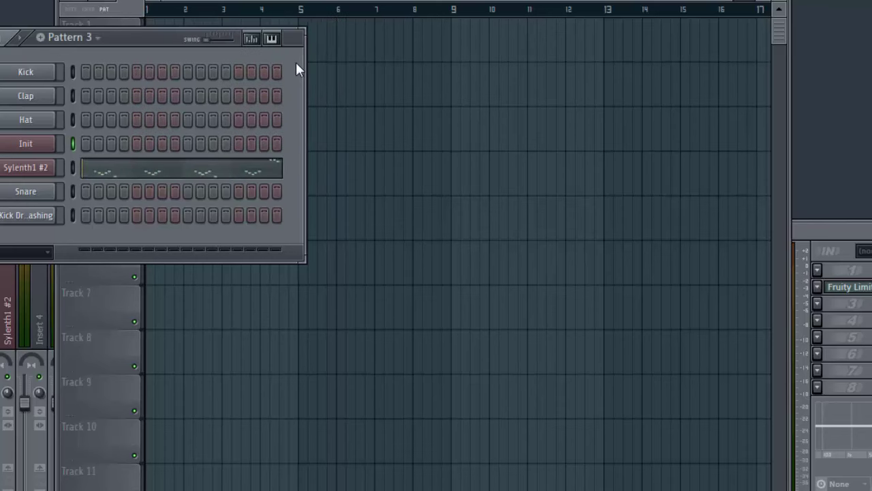
pyautogui.press('space')
# - Load preset 048: Init on Sylenth1 #2 and give oscillator A2 one voice
pyautogui.click(46, 171)
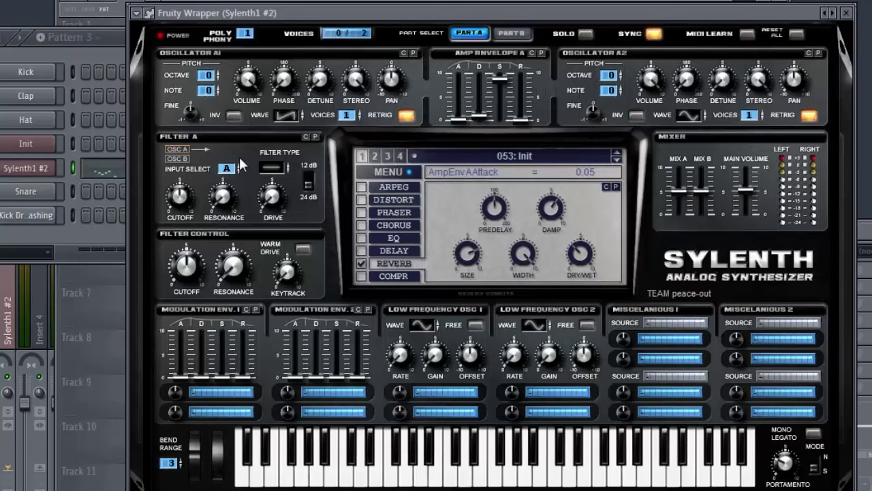
pyautogui.click(527, 162)
pyautogui.click(615, 335)
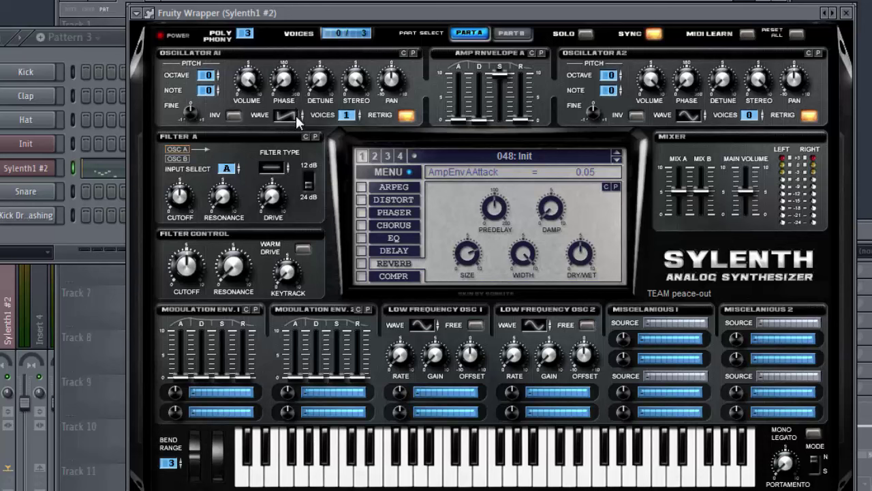
pyautogui.click(756, 111)
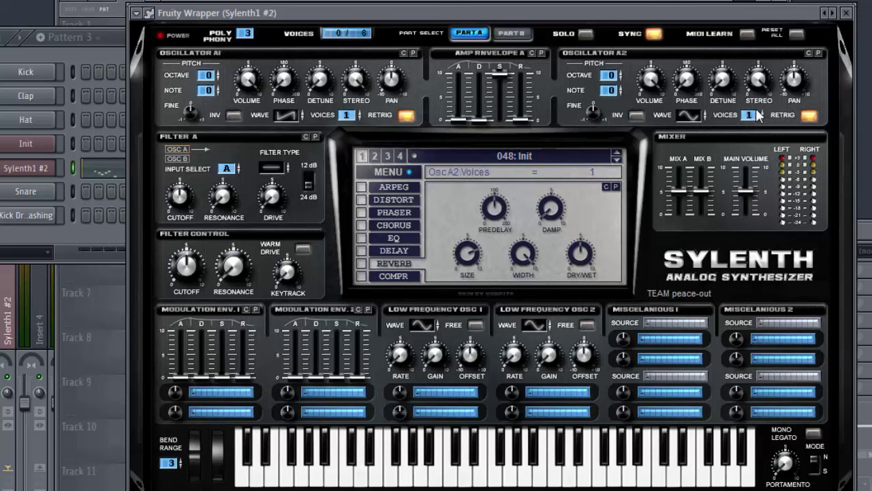
# - Enable Sylenth1 #2's reverb with damp 6.24 and dry/wet 33.81%
pyautogui.click(408, 266)
pyautogui.click(499, 217)
pyautogui.moveTo(550, 211); pyautogui.dragTo(563, 208)
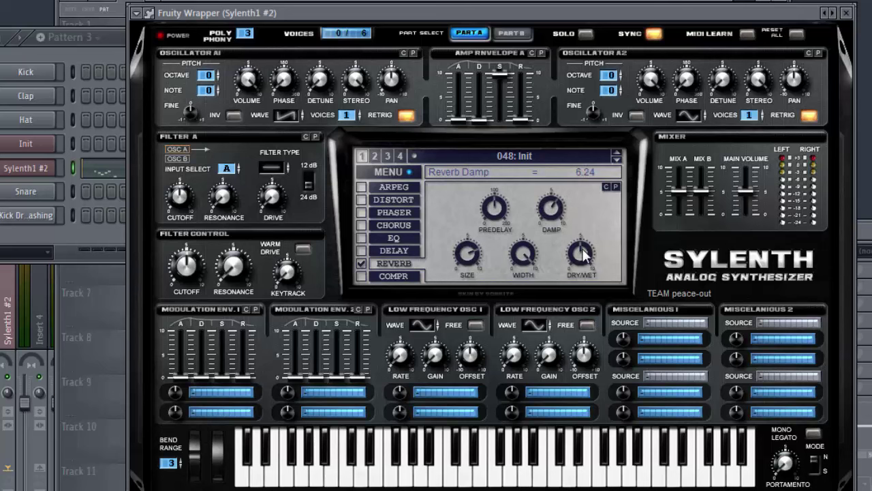
pyautogui.moveTo(584, 255)
pyautogui.mouseDown()
pyautogui.moveTo(582, 273)
pyautogui.moveTo(579, 259)
pyautogui.mouseUp()
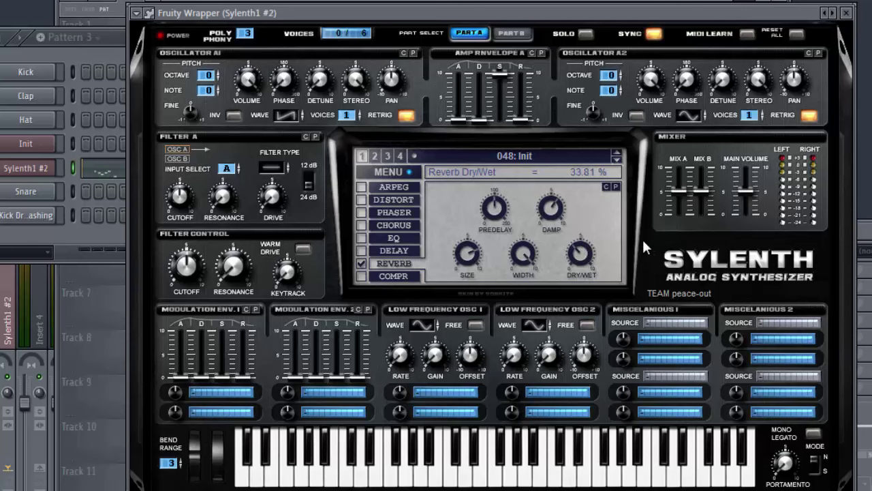
# - Close the Sylenth1 #2 synth and channel settings, then play Pattern 1
pyautogui.click(848, 13)
pyautogui.click(328, 29)
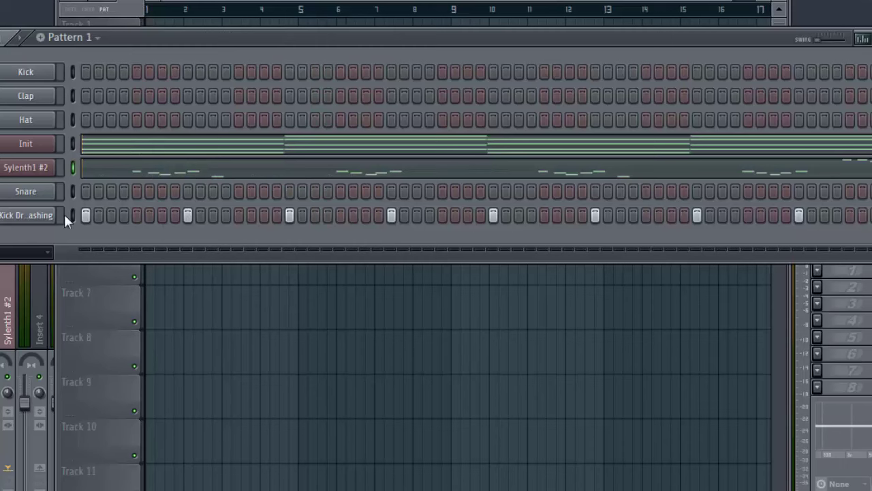
pyautogui.press('space')
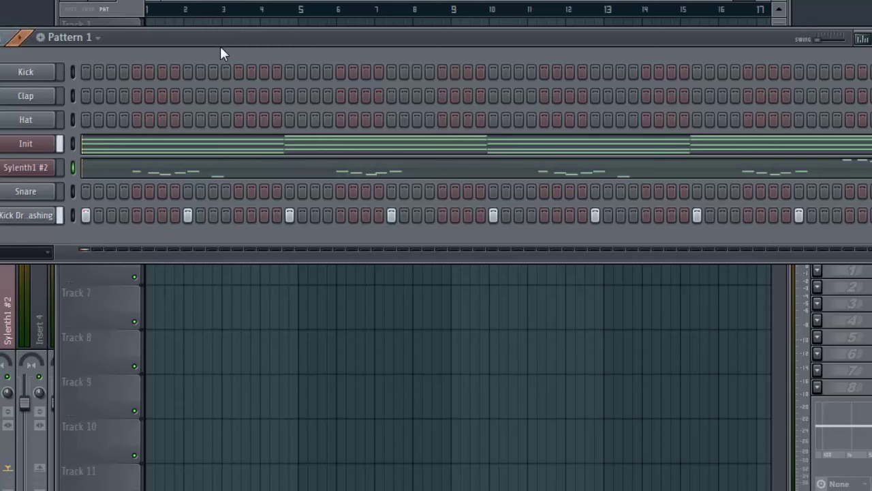